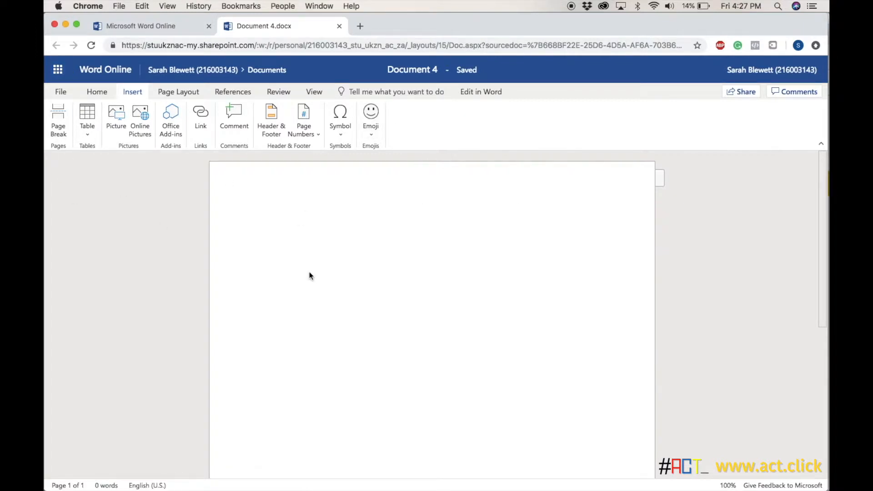
Insert a copyright sign and a plus-minus sign from the full symbol list, and delete both from the page.
click(340, 134)
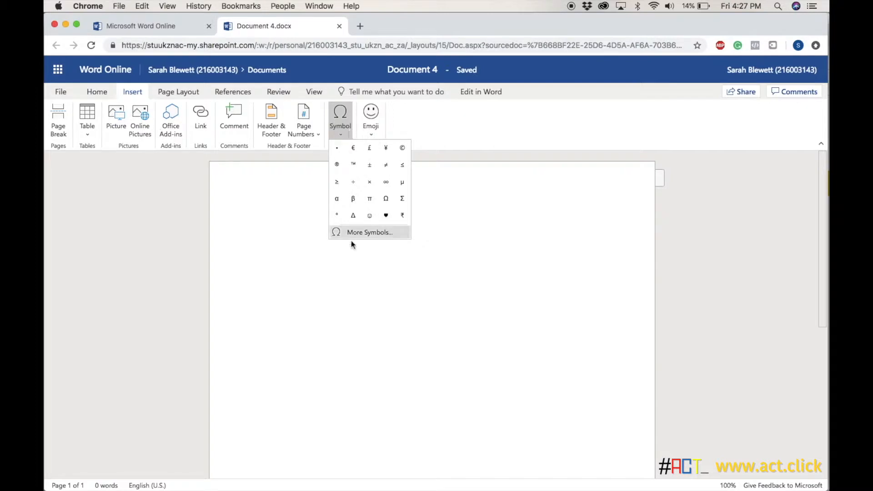
click(370, 232)
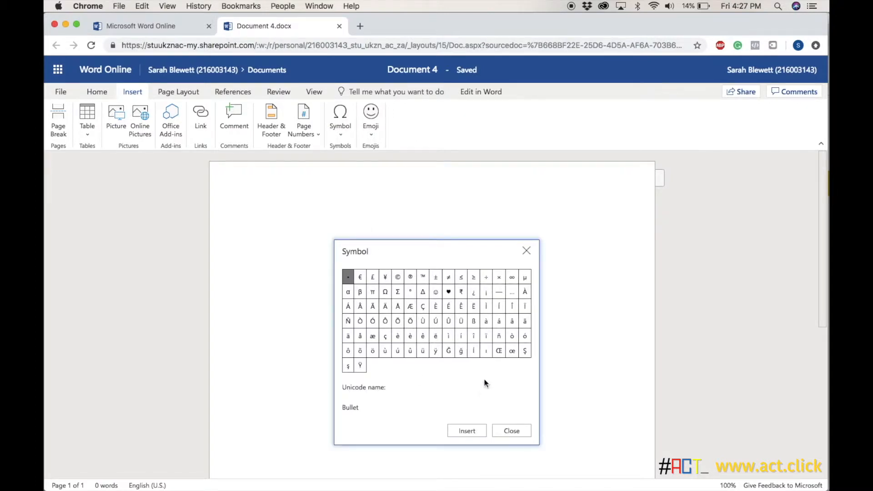
click(396, 279)
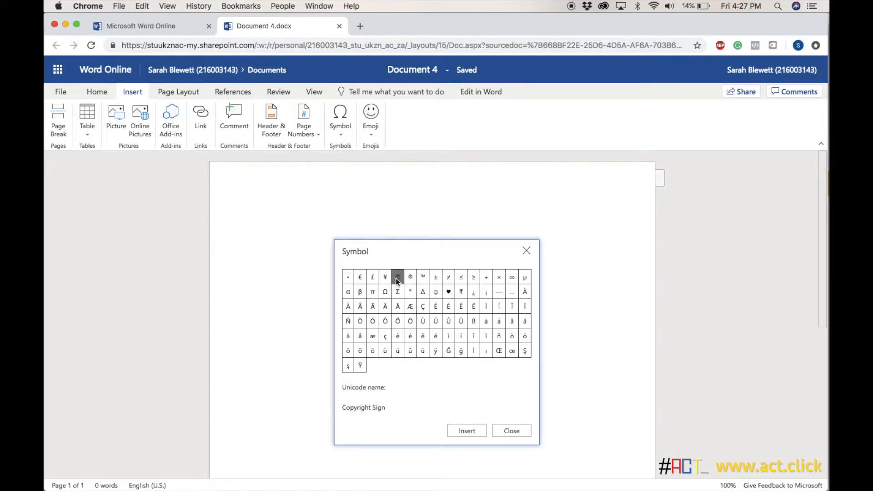
click(461, 430)
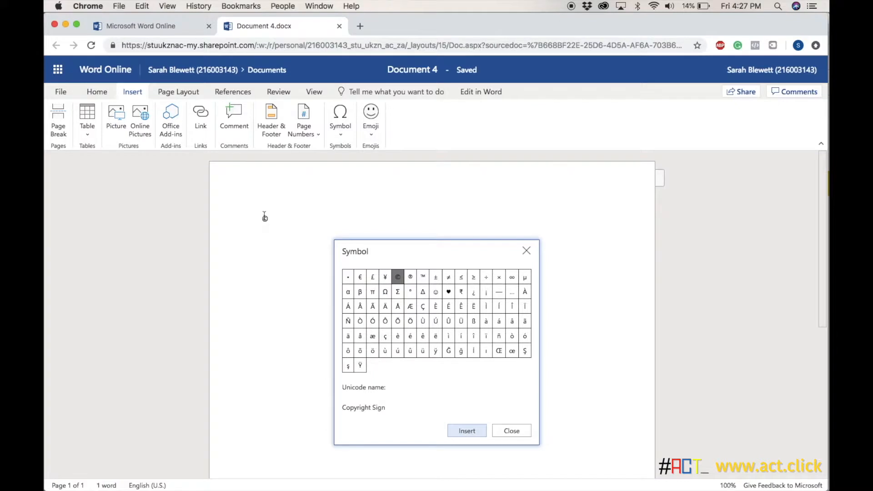
click(435, 277)
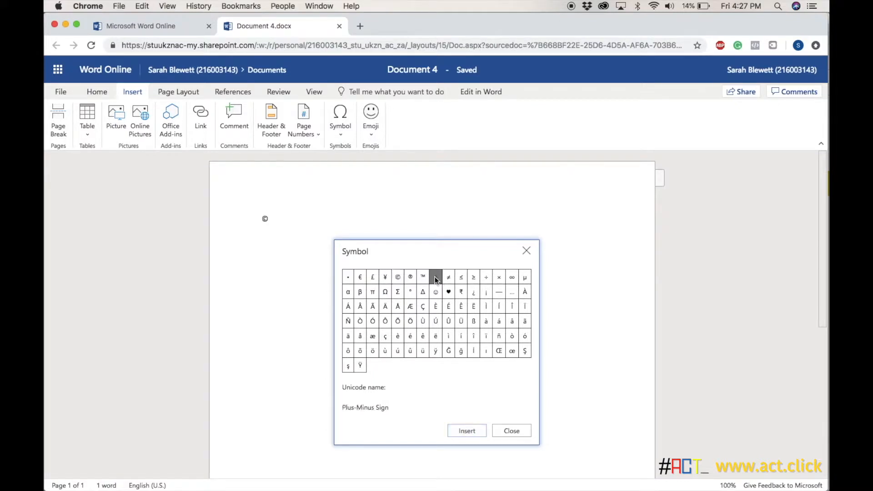
click(472, 430)
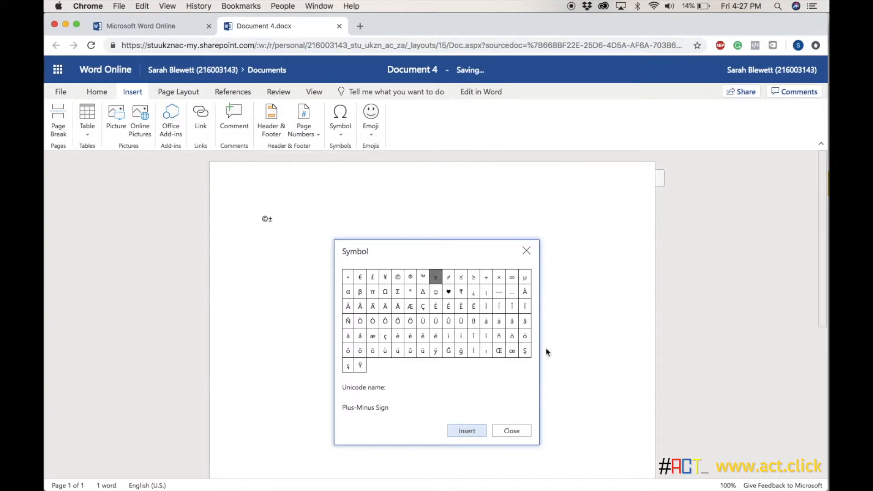
click(503, 430)
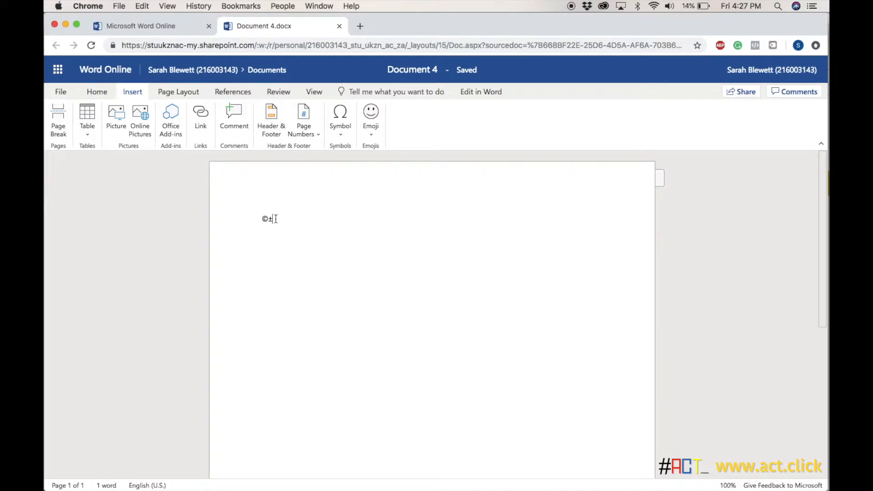
key(BackSpace)
key(BackSpace)
Insert a grinning face emoji and a monkey emoji from the animal category, and delete both from the page.
click(371, 135)
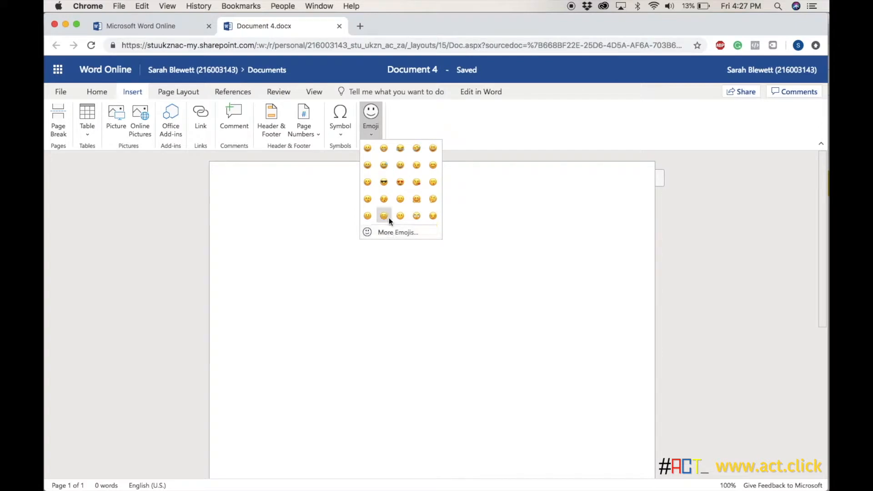
click(366, 149)
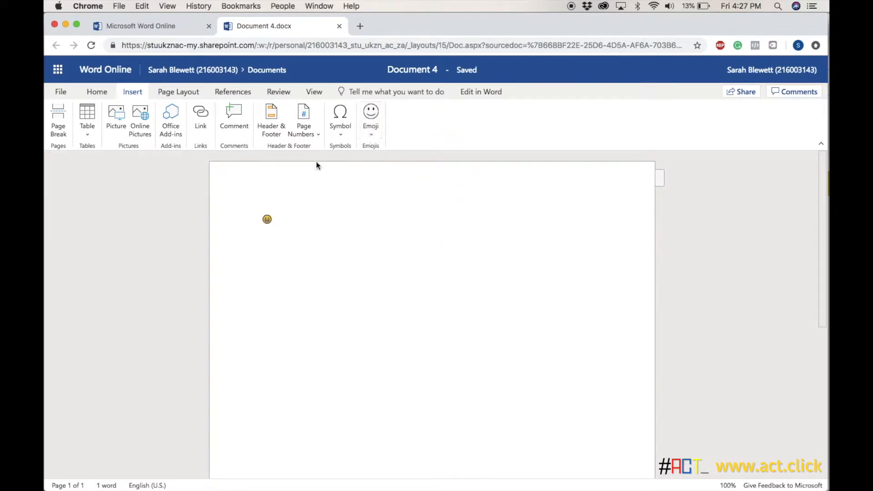
click(375, 130)
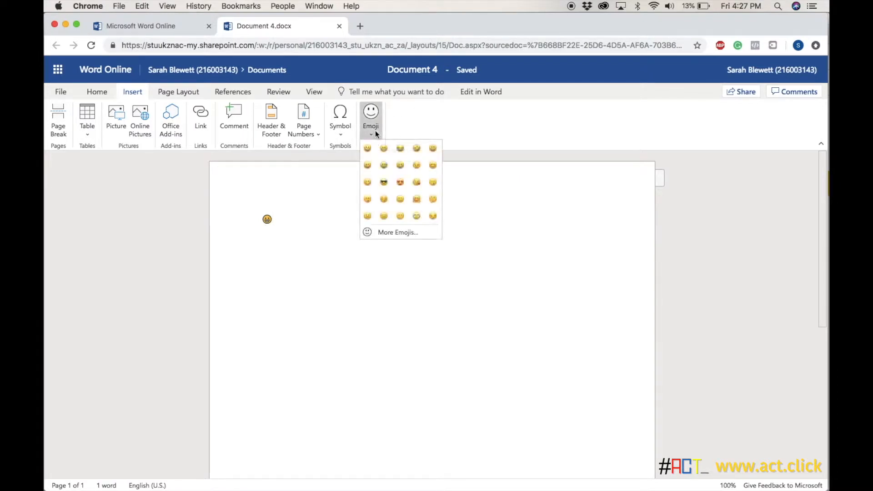
click(393, 232)
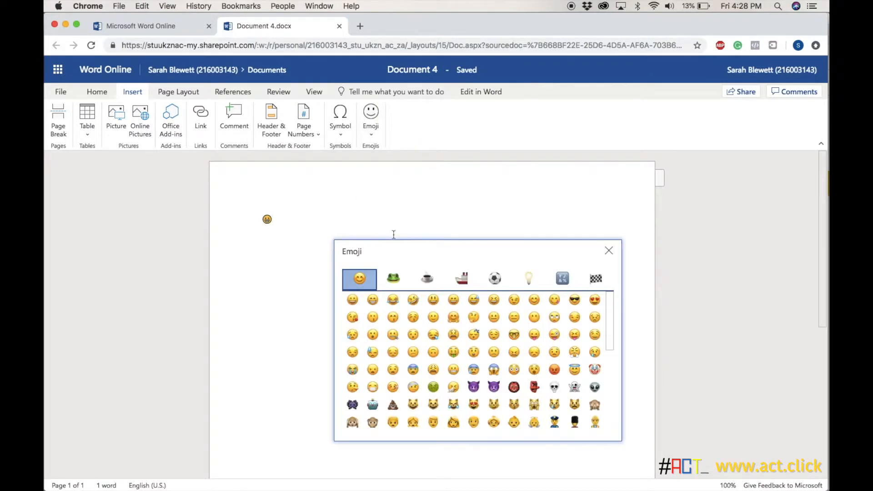
click(394, 282)
click(373, 299)
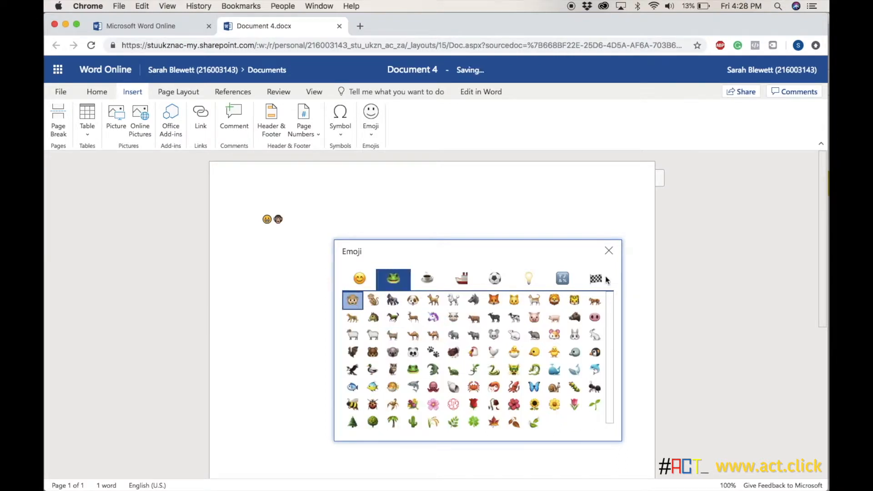
click(608, 250)
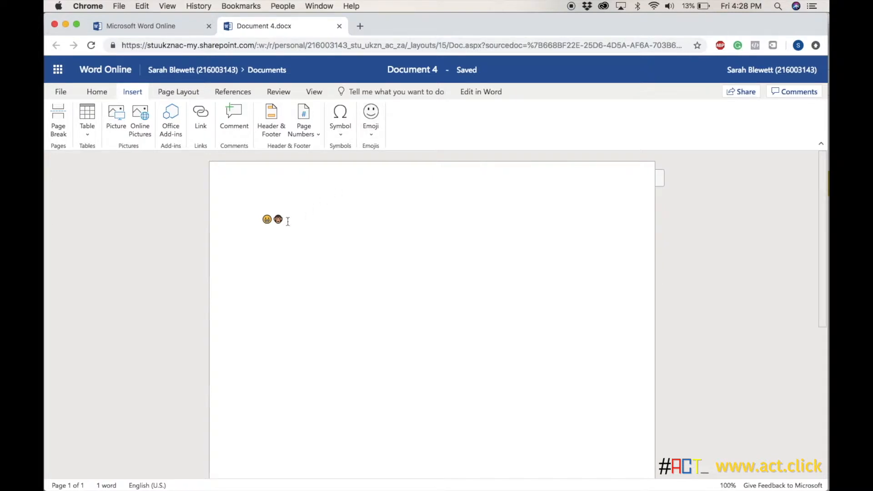
key(BackSpace)
key(BackSpace)
Write "I would like to add a picture below here." and "I would like to add a picture above here." with a blank line between.
text(I would like to add a picture below )
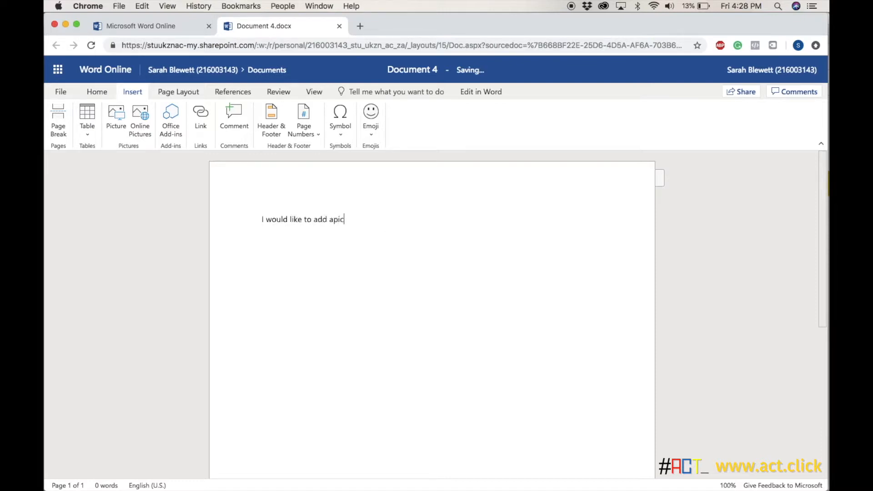
text(here.)
key(Return)
text(I would like t)
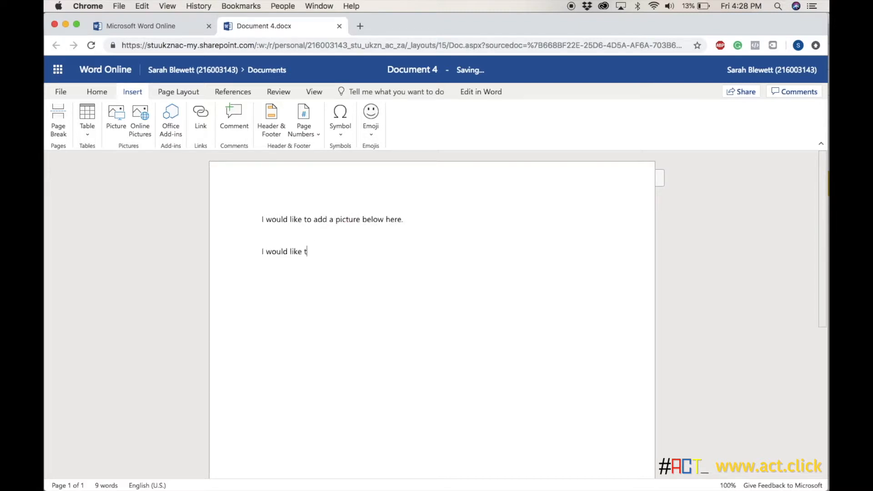
text(o add a picture above her)
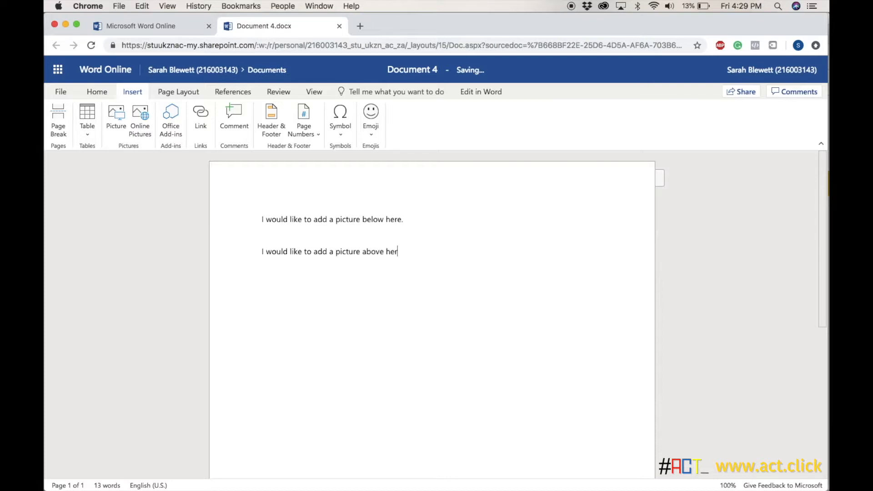
text(e)
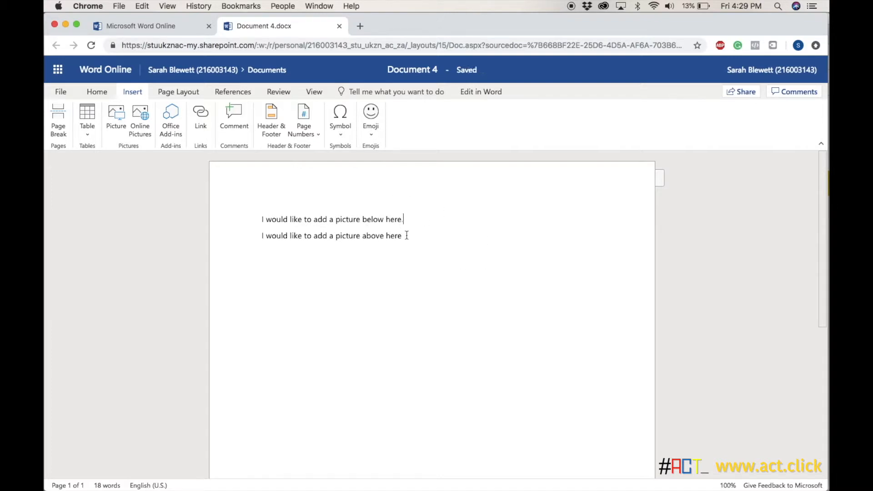
text(.)
key(Return)
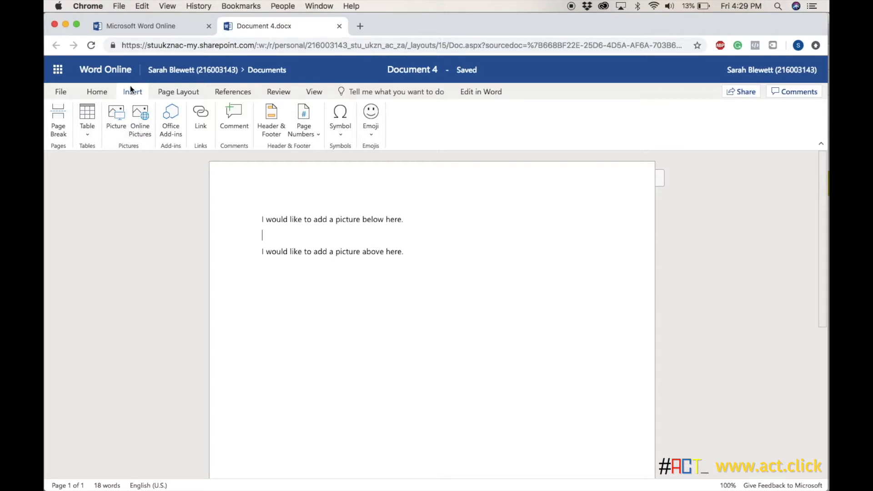
Insert the 2018 Desktop screenshot of the two-oval mapping diagram, ending in 5.58 PM, on the blank line between the two sentences.
click(116, 121)
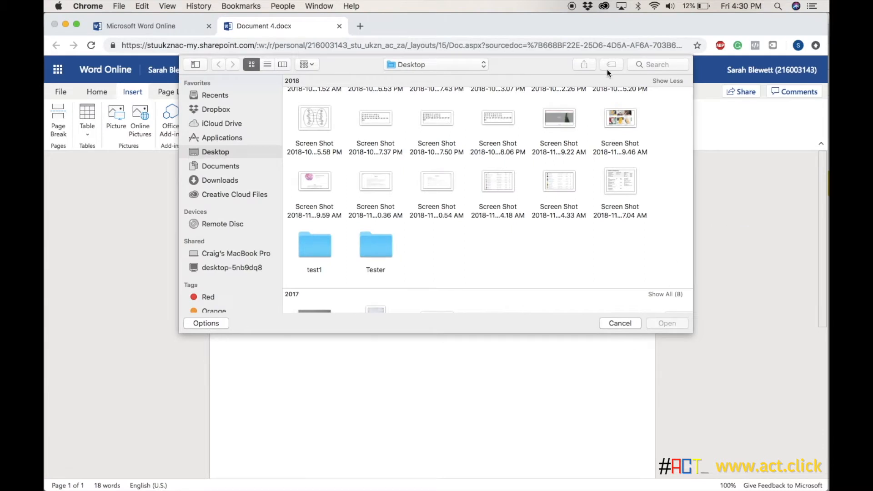
scroll(463, 134, up, 2)
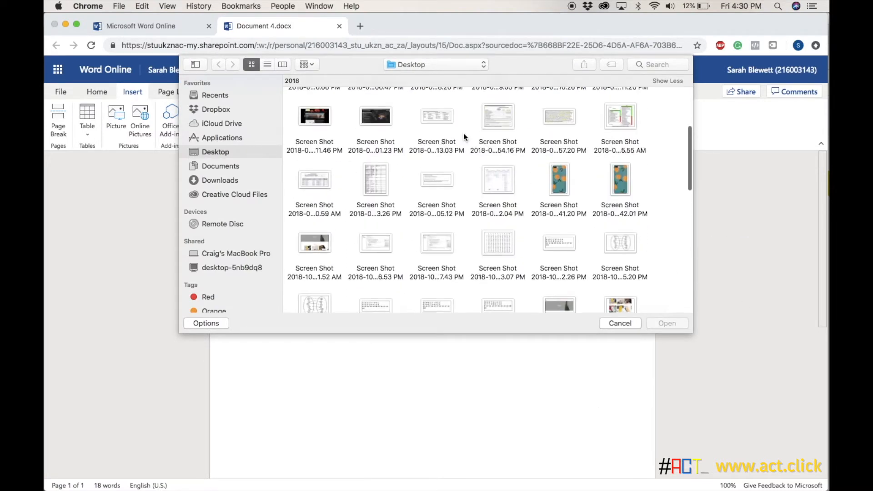
scroll(462, 133, down, 2)
scroll(463, 133, up, 3)
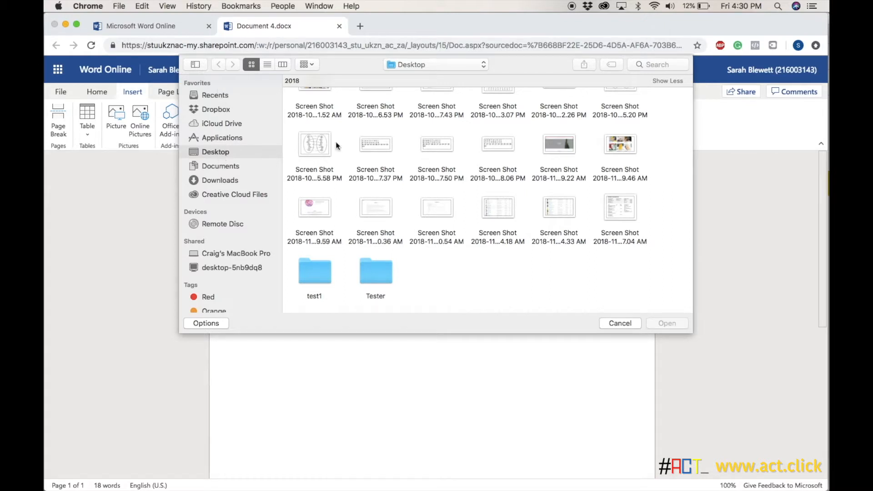
click(311, 145)
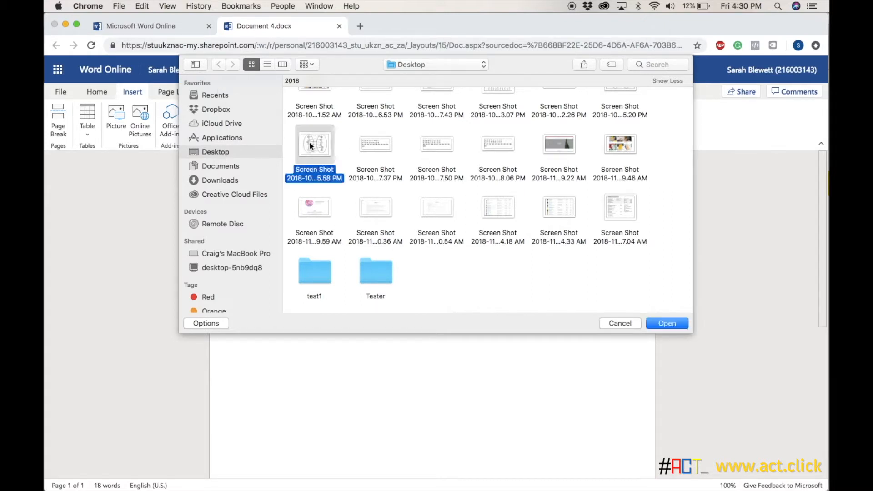
click(666, 326)
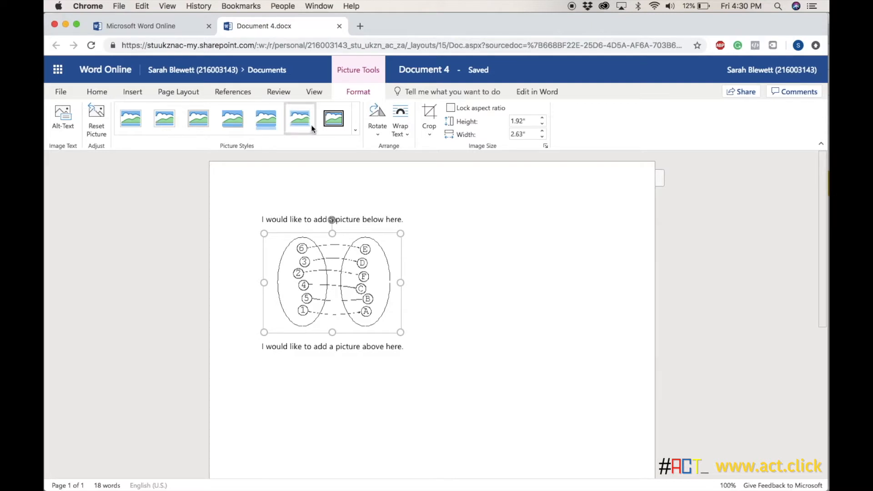
Try the thick double black frame style on the picture, and replace it with the plain drop-shadow style.
click(333, 120)
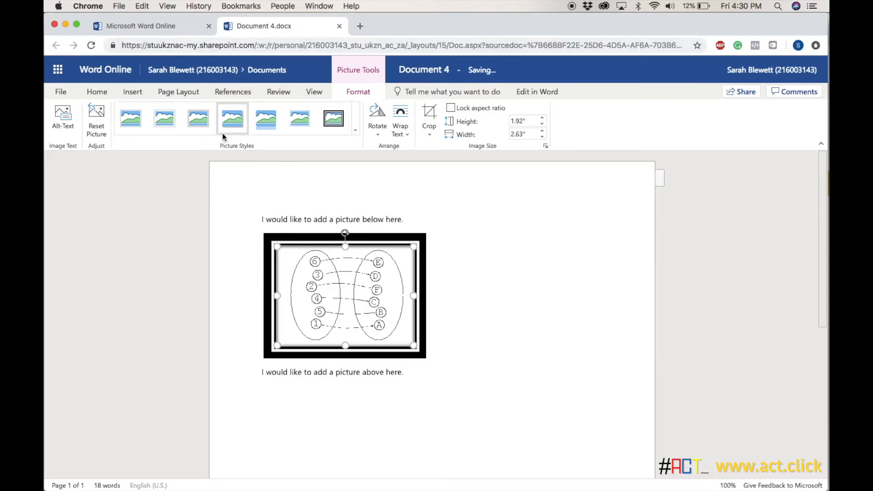
click(128, 121)
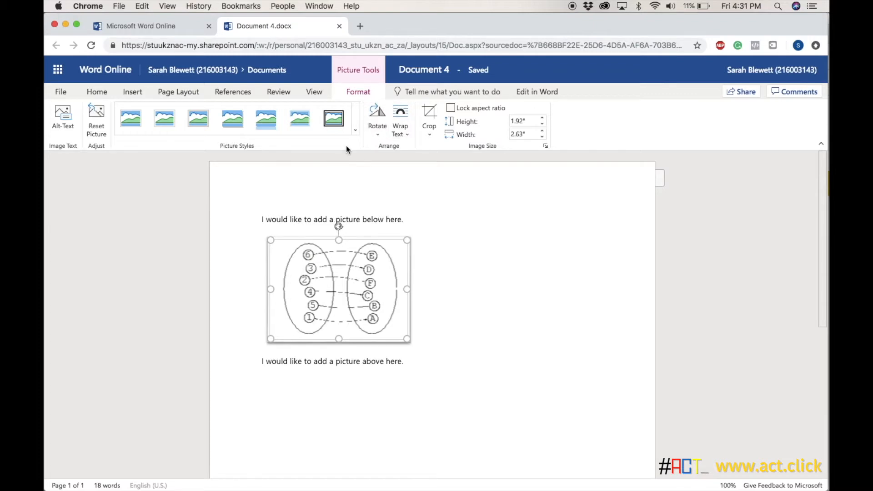
Rotate the picture right 90°, and turn it back with a left 90° rotation.
click(377, 119)
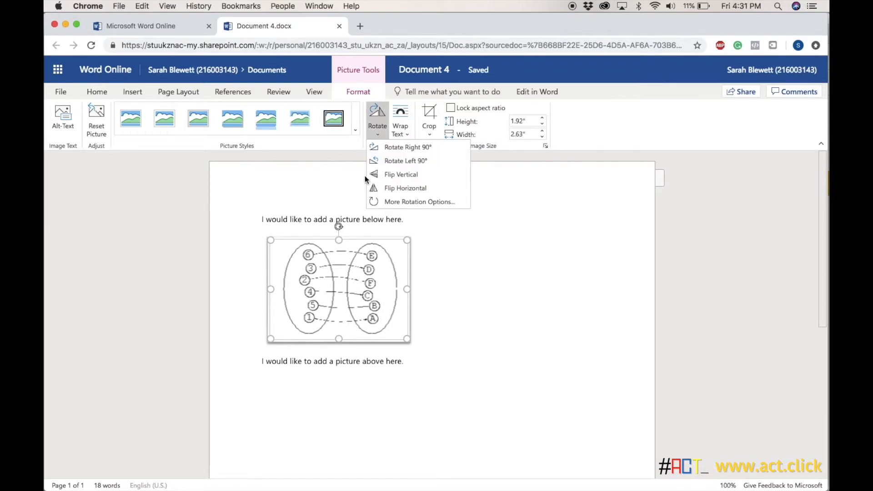
click(401, 146)
click(378, 120)
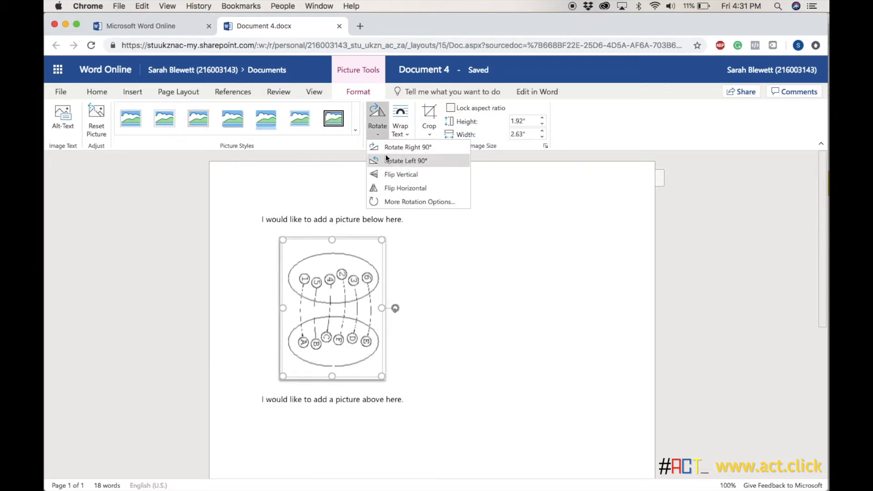
click(389, 161)
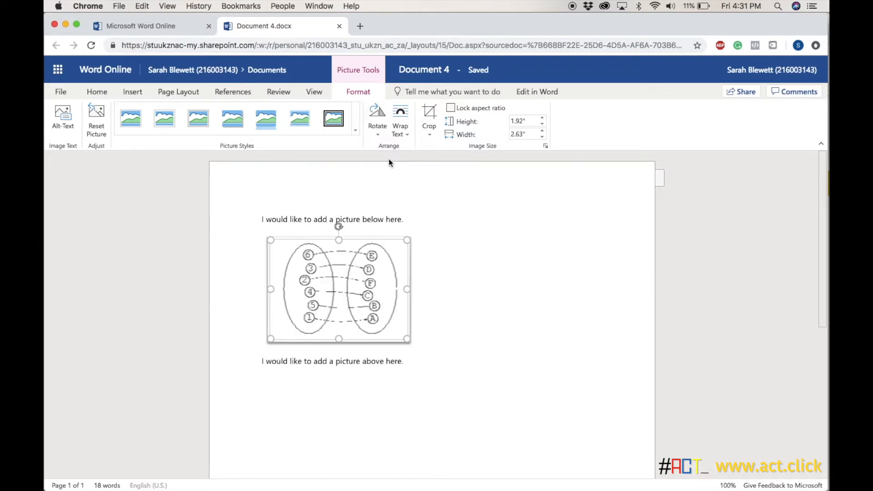
Crop all four sides of the picture closely around the numbered and lettered circles, to about 1.51" high and 1.77" wide.
click(432, 108)
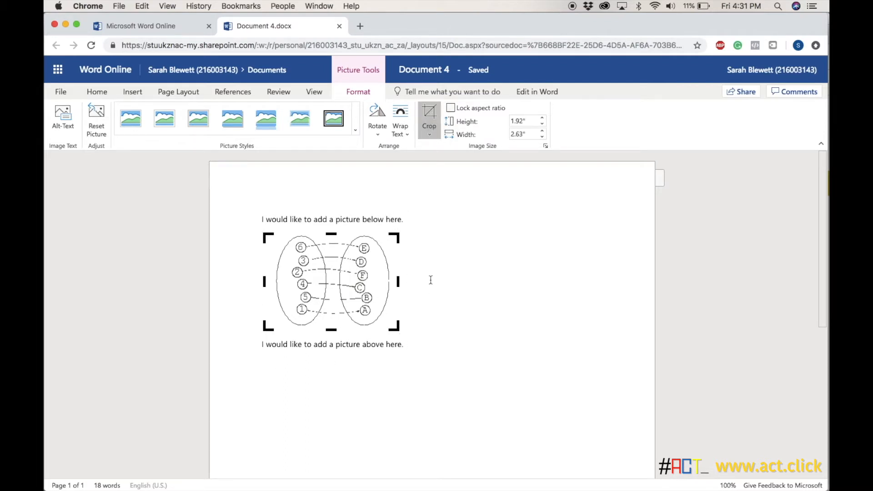
drag(397, 235, 364, 249)
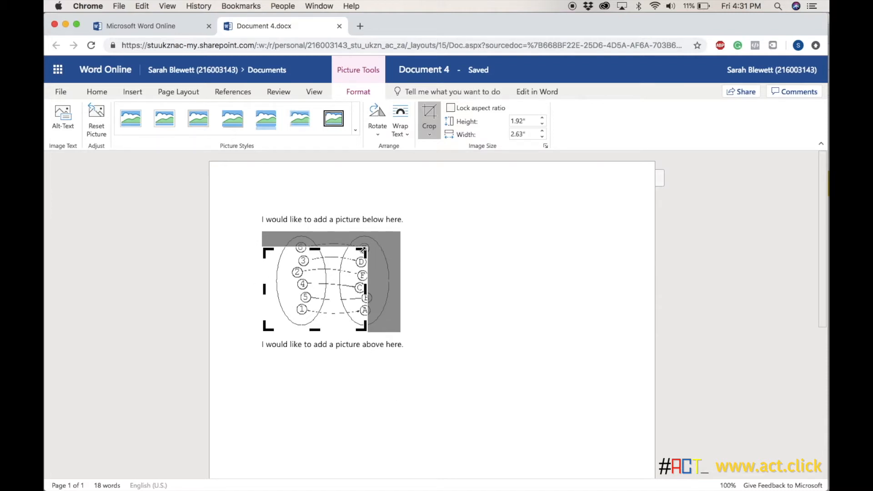
drag(362, 249, 369, 244)
drag(265, 285, 285, 284)
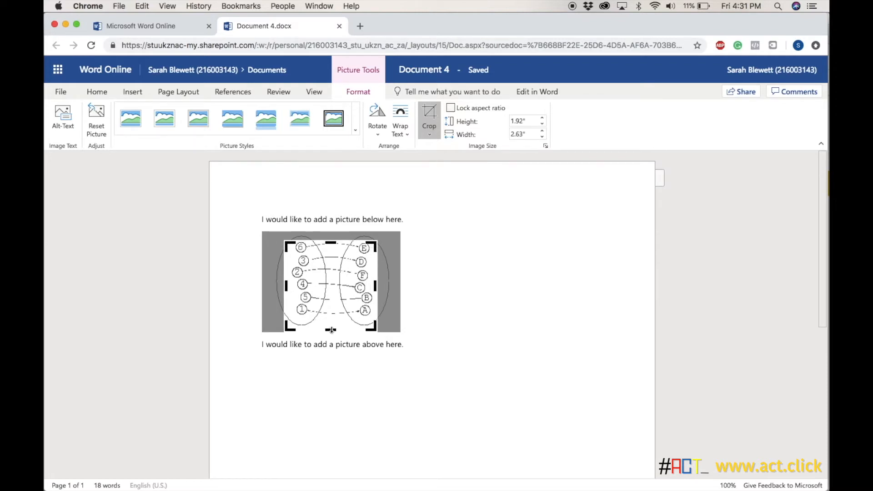
drag(331, 329, 332, 317)
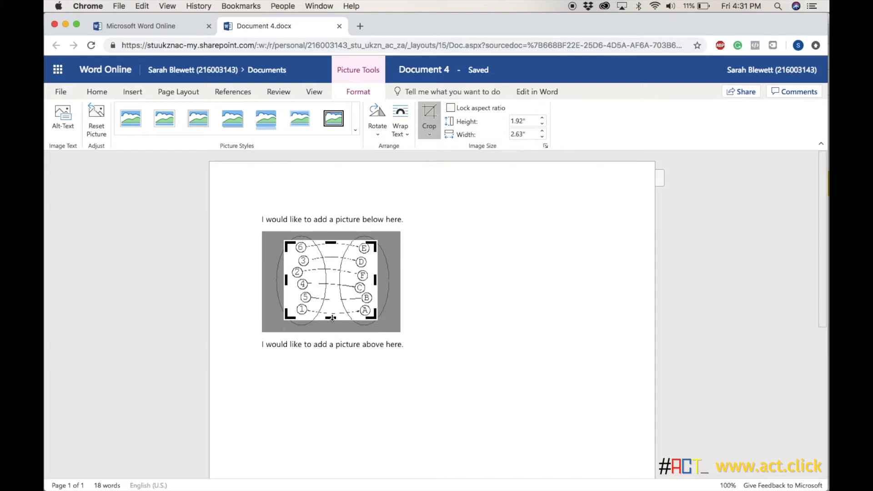
click(446, 293)
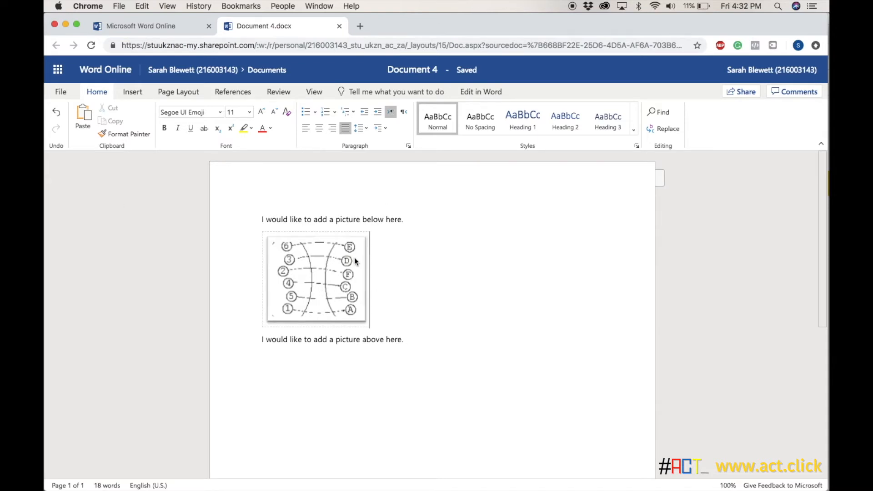
Add the sentence "I am here." on a new line directly below the picture.
click(328, 272)
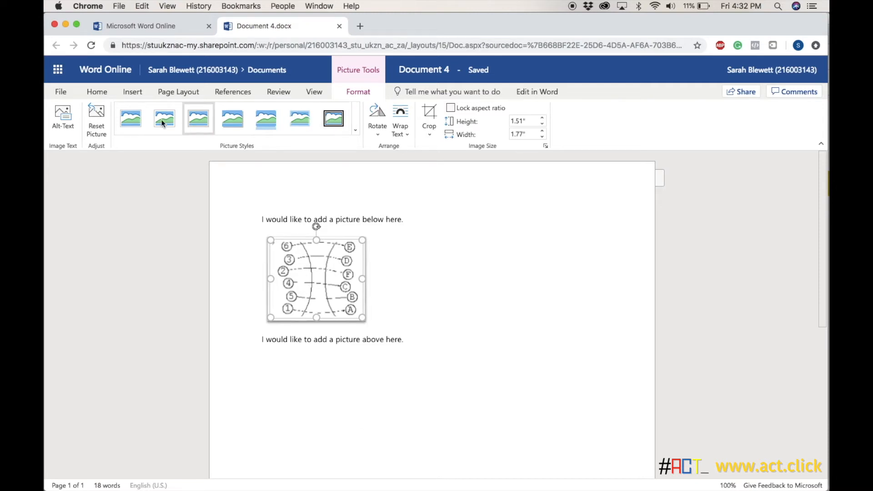
click(93, 93)
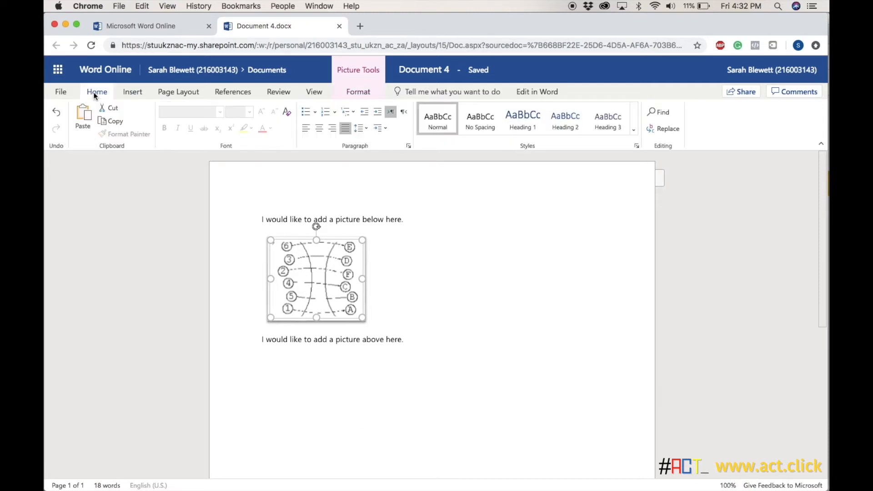
click(449, 299)
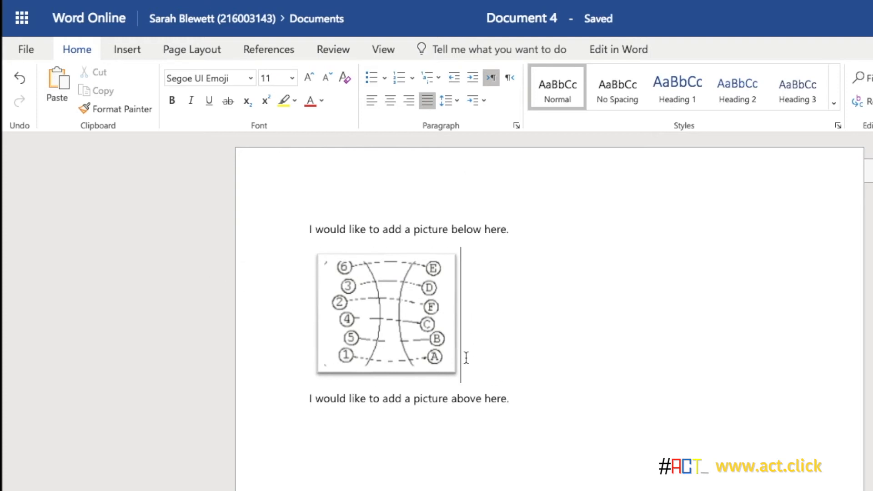
key(Return)
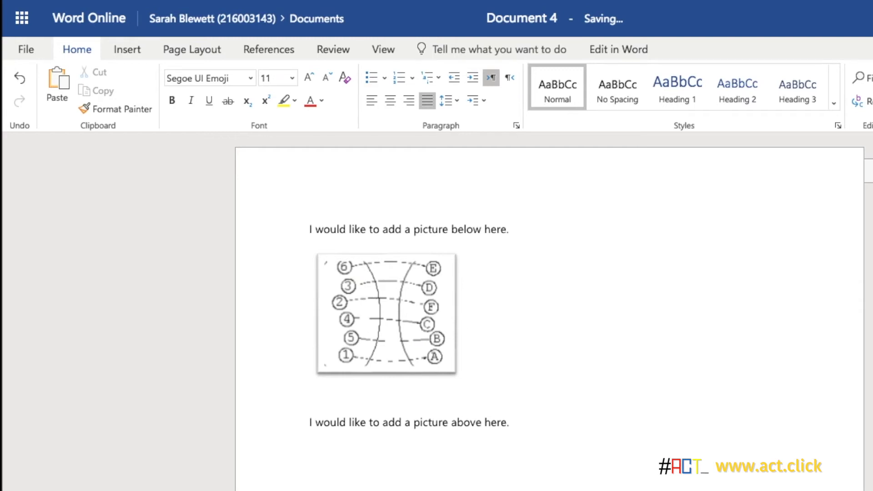
text(I am here.)
Add a blank line between the first sentence and the picture, with brief filler text tried there and erased.
click(516, 229)
key(Return)
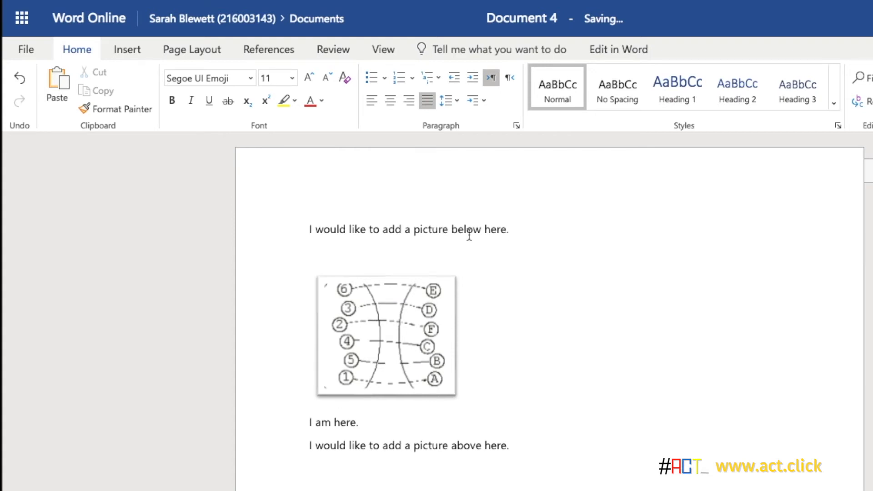
text(jhg)
key(BackSpace)
key(BackSpace)
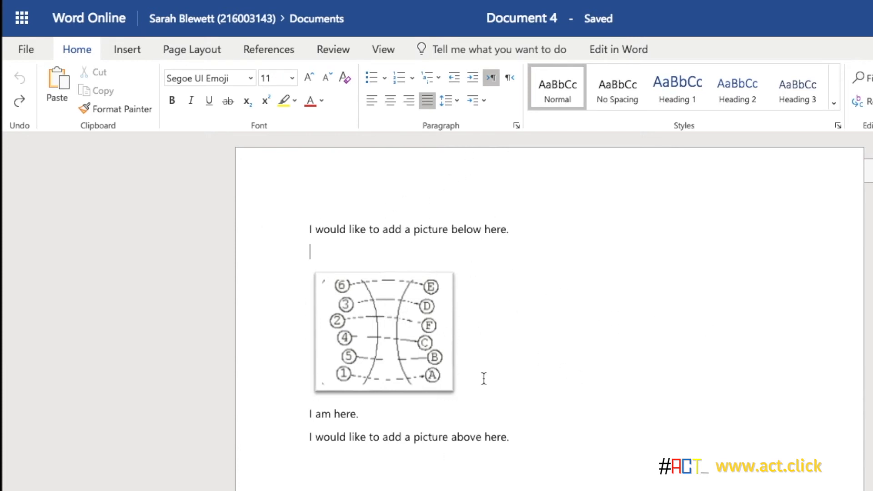
Set the picture's text wrapping to Square Left.
click(404, 306)
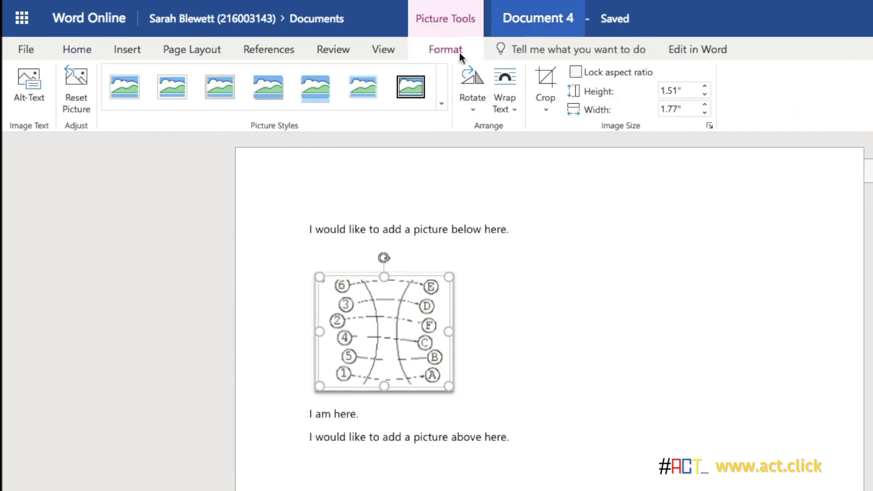
click(509, 107)
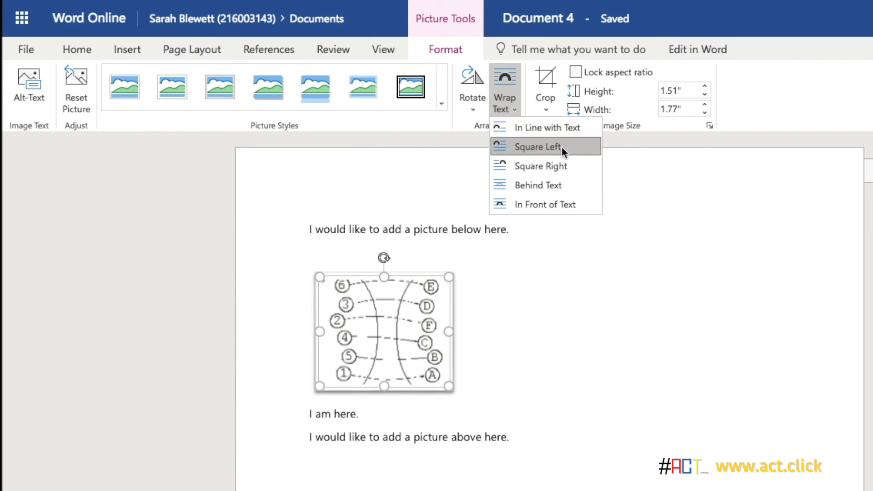
click(536, 146)
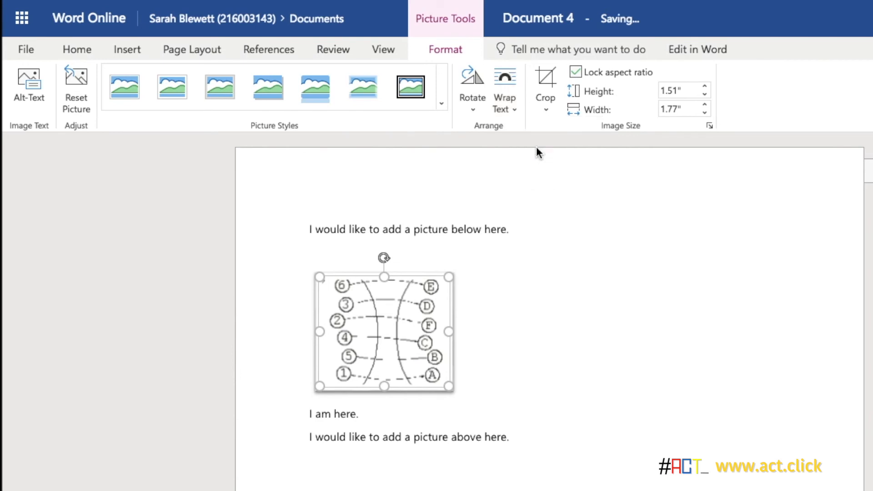
Write "I am next to the picture" beside the picture, erasing the trial characters entered there first.
click(466, 296)
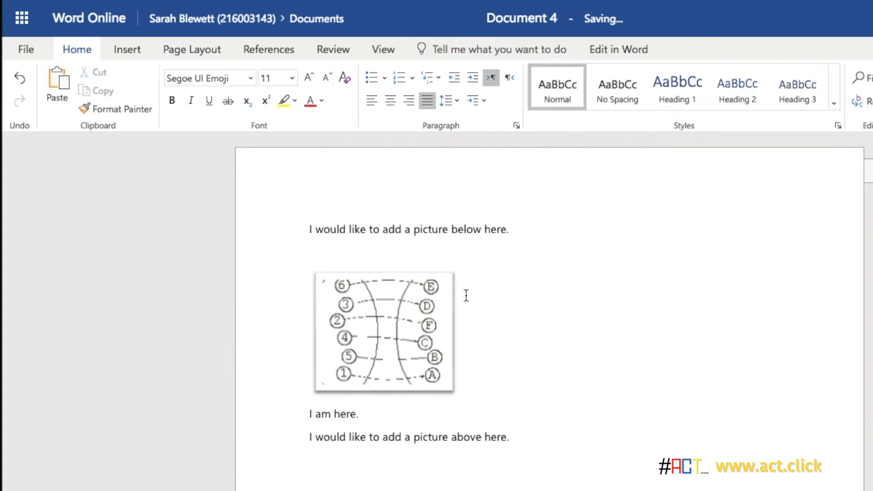
text(I am next to the picture)
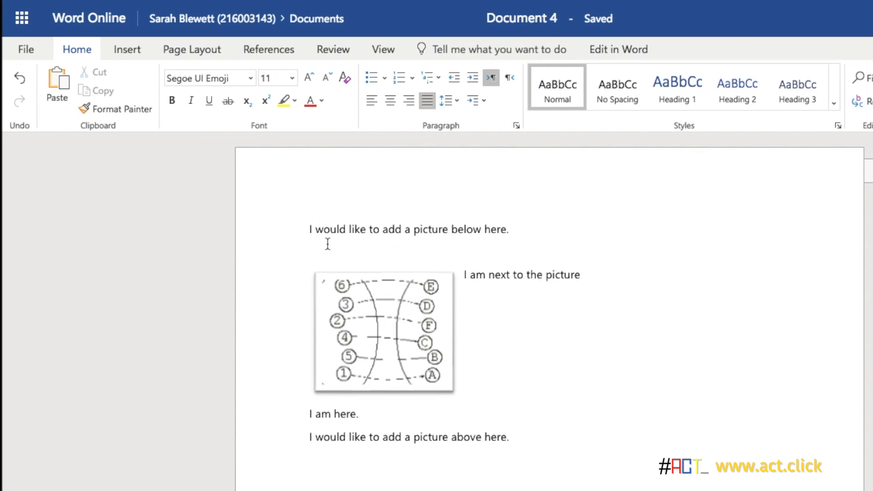
Bring up the commands for inserting a picture.
click(130, 50)
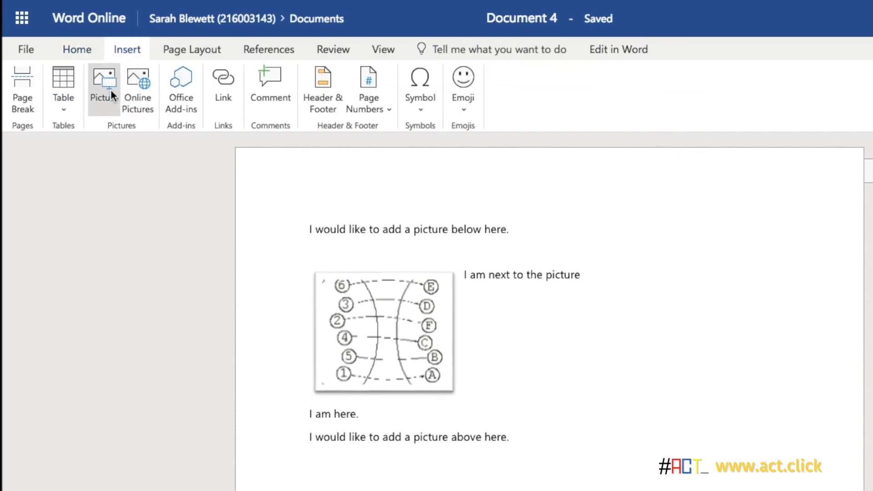